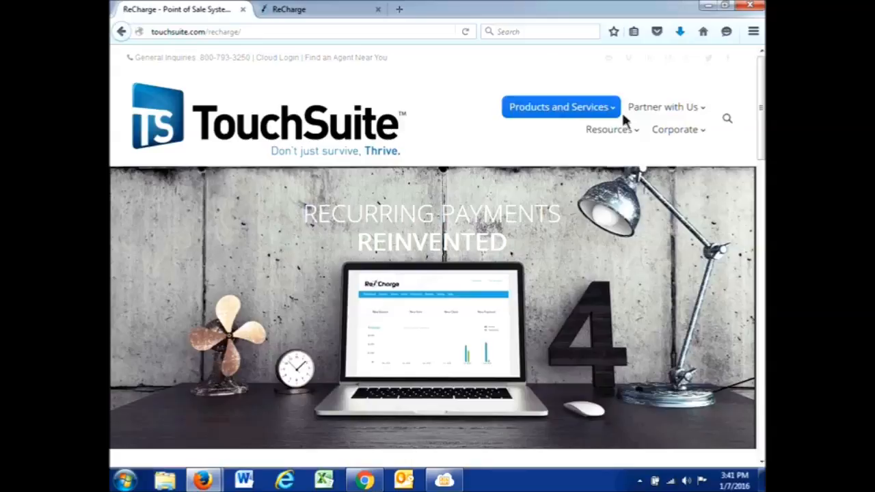
Switch to the ReCharge dashboard and look over the options for invoices, clients, items, payments and reports
left_click(289, 11)
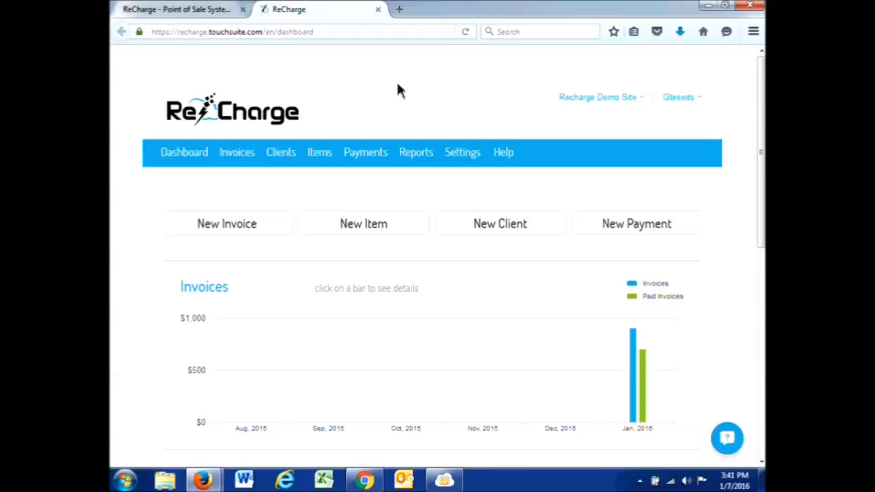
mouse_move(240, 161)
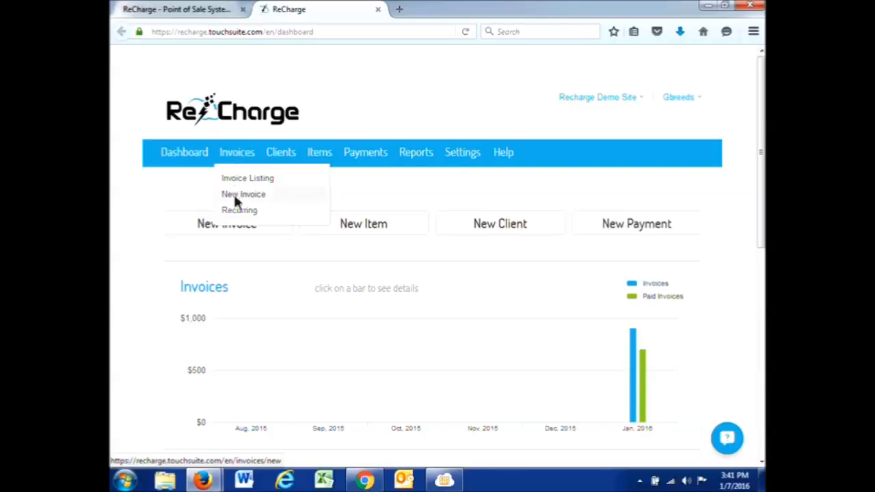
mouse_move(274, 159)
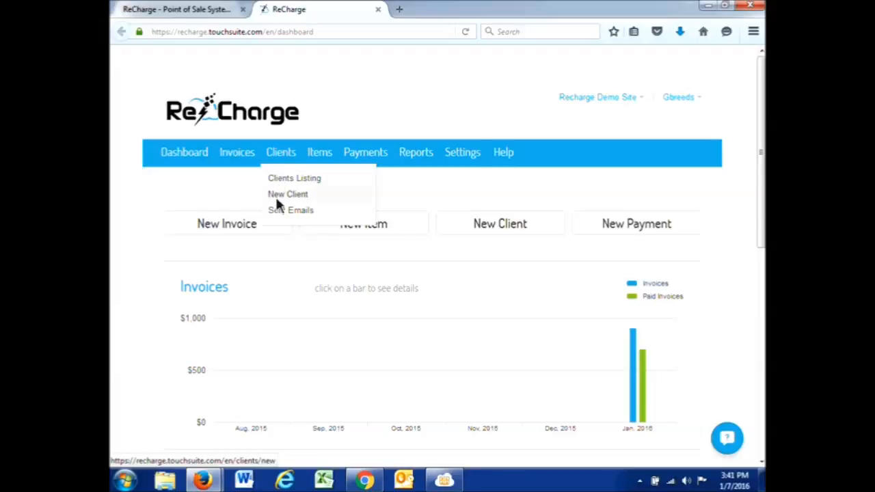
mouse_move(321, 159)
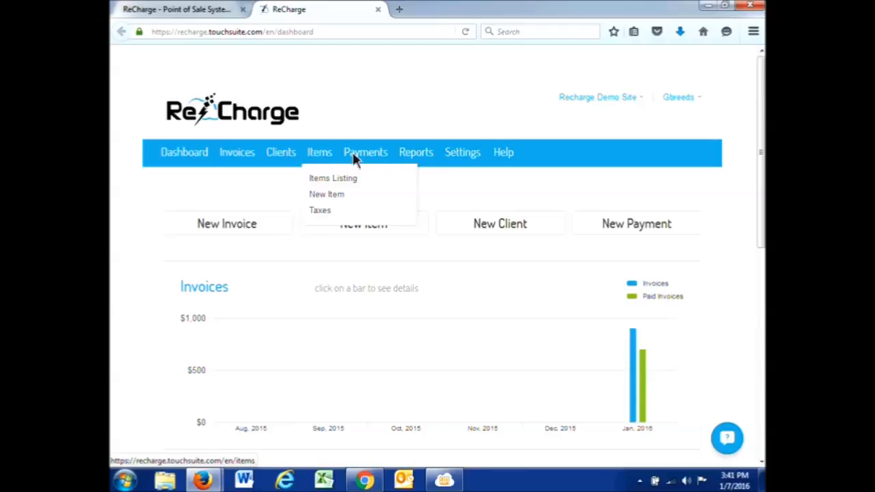
mouse_move(354, 158)
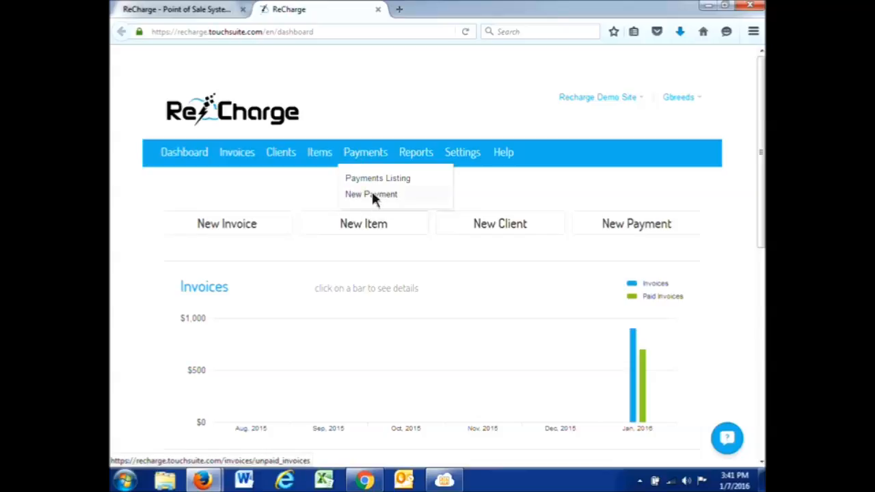
mouse_move(415, 161)
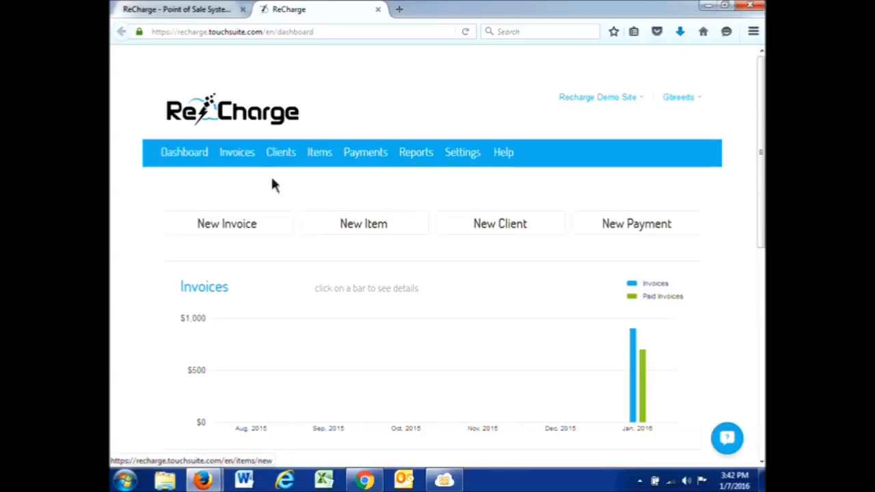
Open the viewed invoice due 2016-02-07 from the invoice listing and start entering a payment on it
left_click(235, 178)
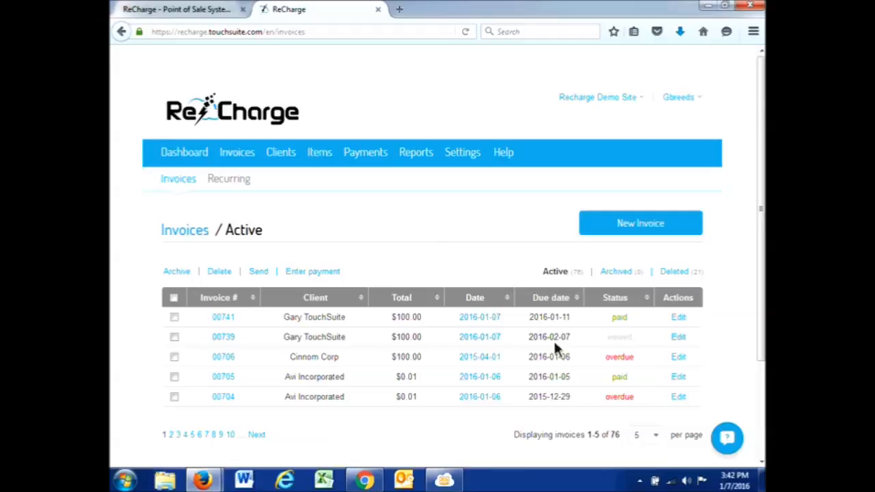
mouse_move(626, 339)
left_click(217, 337)
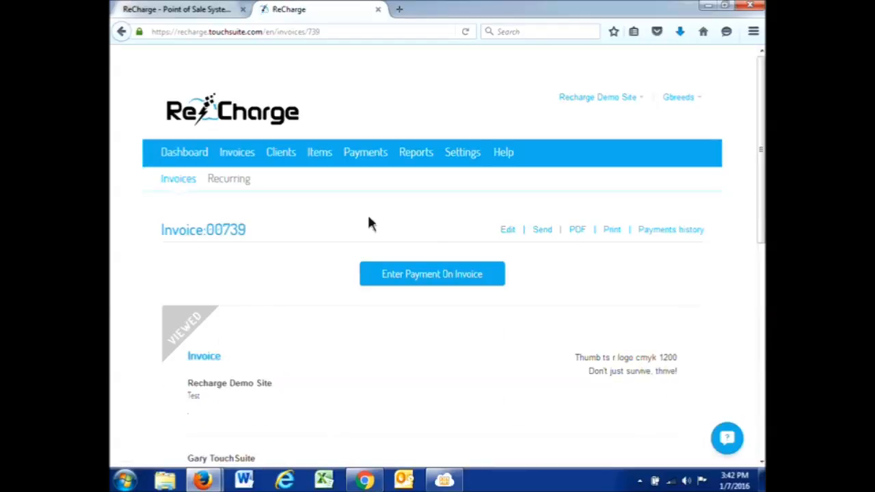
scroll(369, 223, "down", 3)
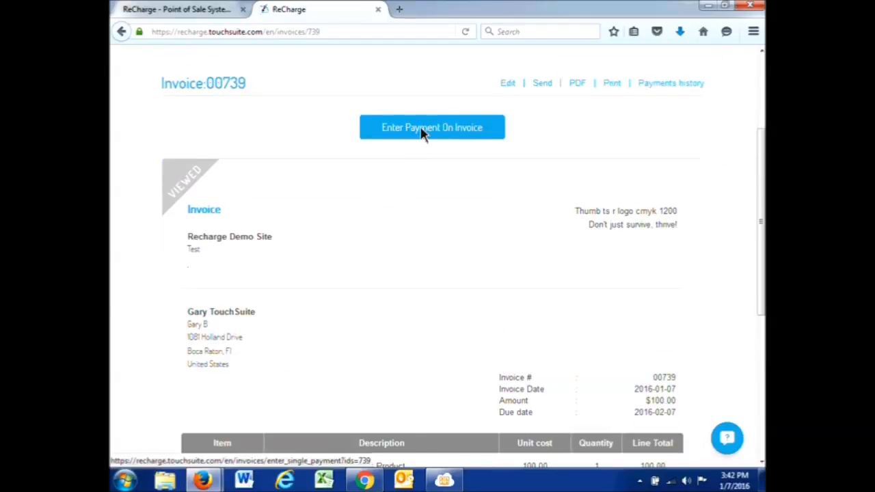
left_click(422, 131)
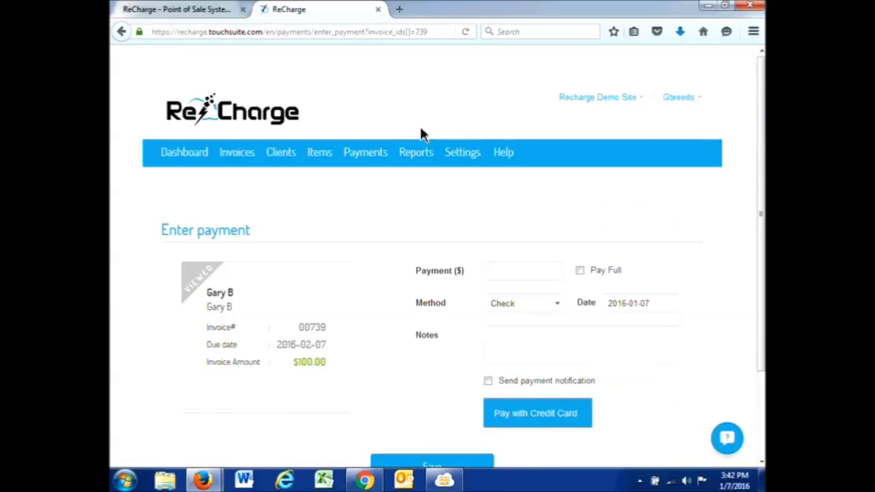
left_click(498, 273)
type("50")
key("BackSpace")
key("BackSpace")
key("BackSpace")
key("BackSpace")
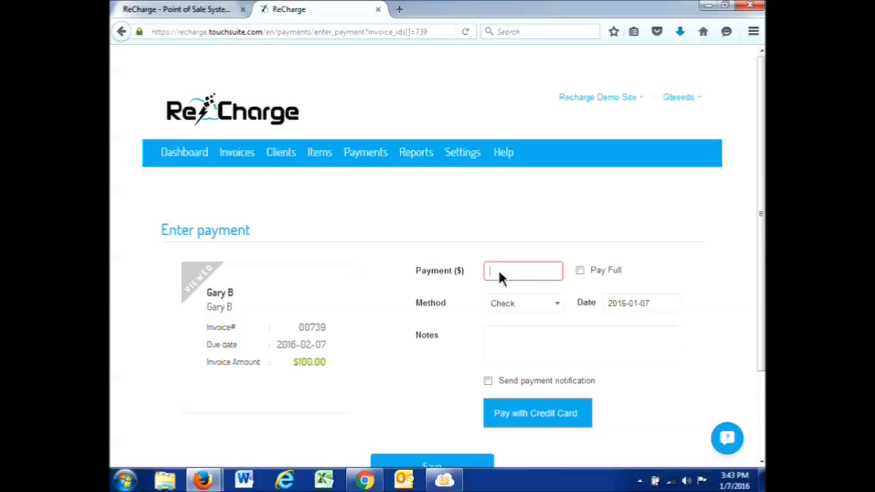
Pay the invoice in full with Check as the payment method and save the payment
left_click(580, 270)
left_click(561, 305)
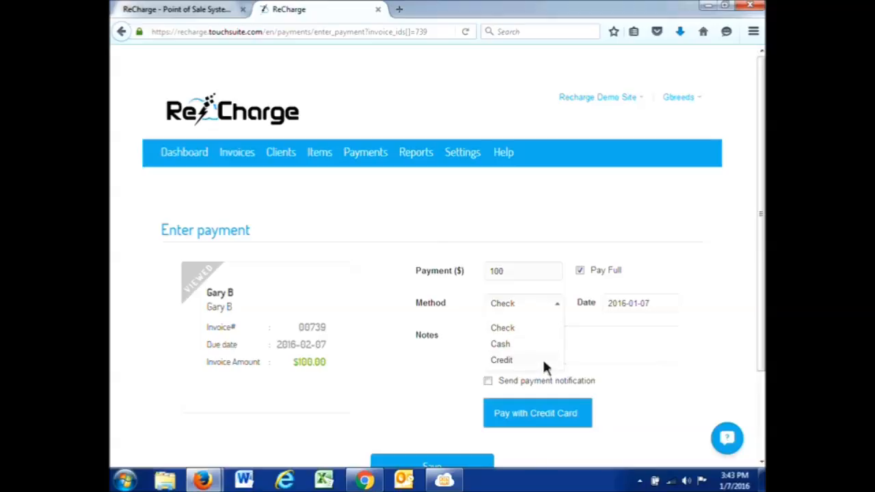
left_click(504, 331)
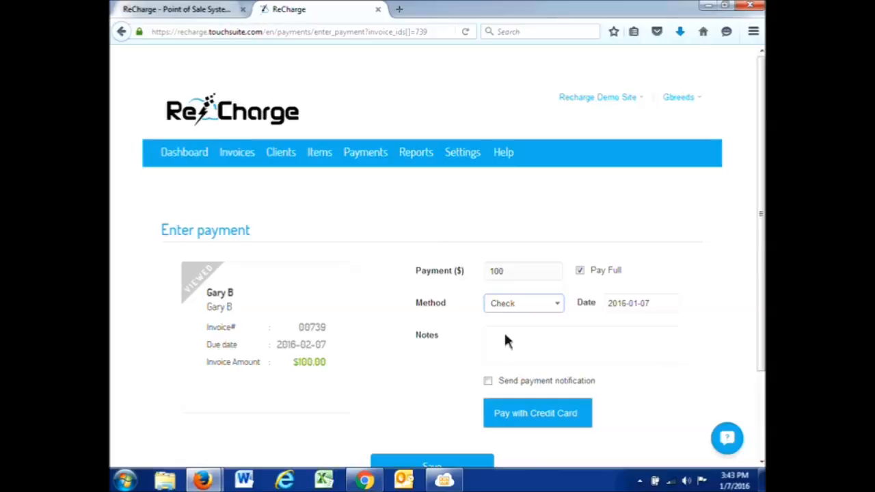
scroll(506, 342, "down", 3)
left_click(432, 367)
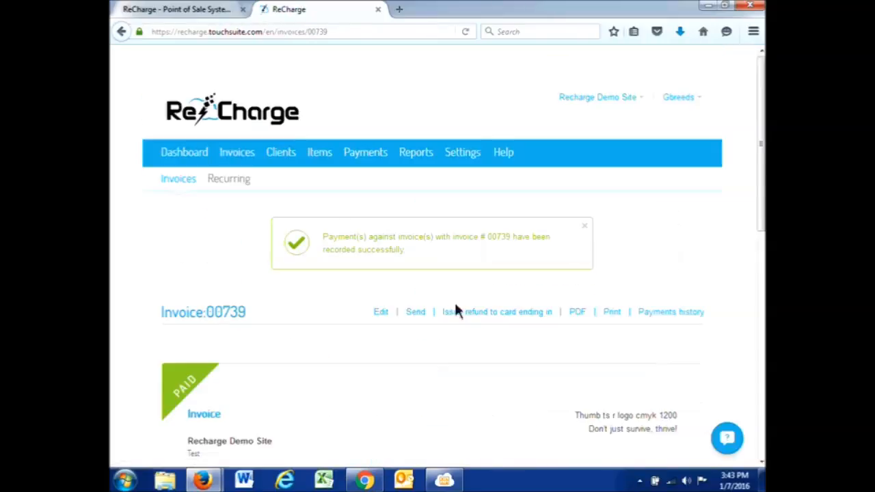
Review the invoice after payment, including its status, line items, amount paid and amount due
scroll(386, 177, "down", 3)
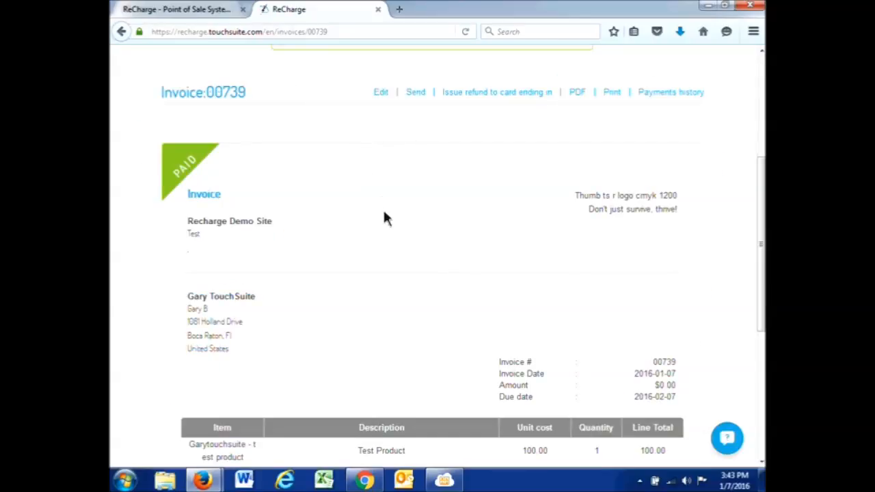
scroll(384, 218, "down", 3)
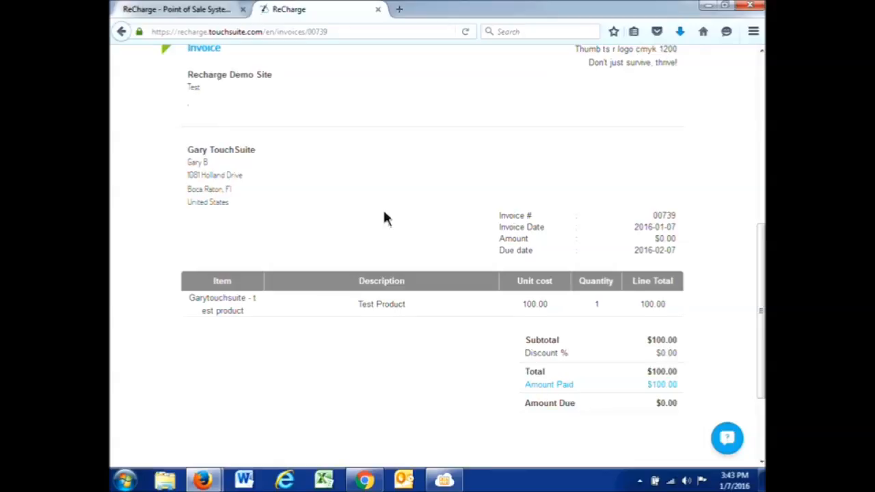
scroll(383, 218, "up", 6)
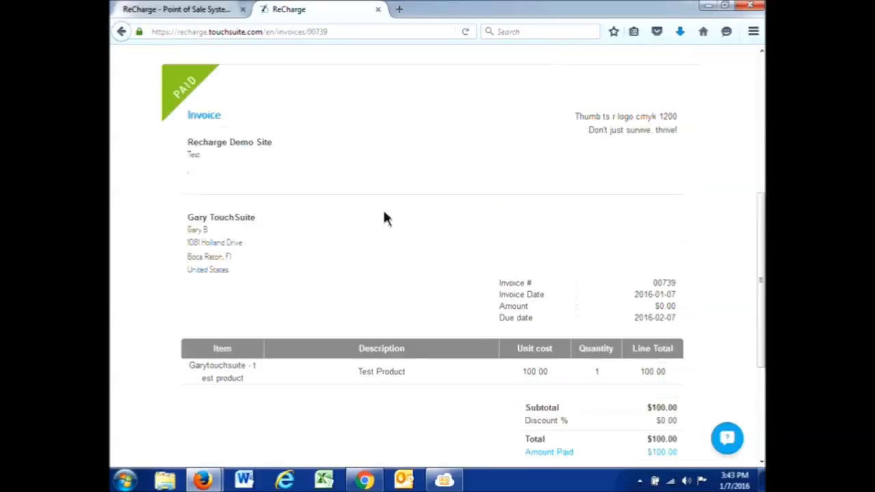
scroll(383, 218, "up", 2)
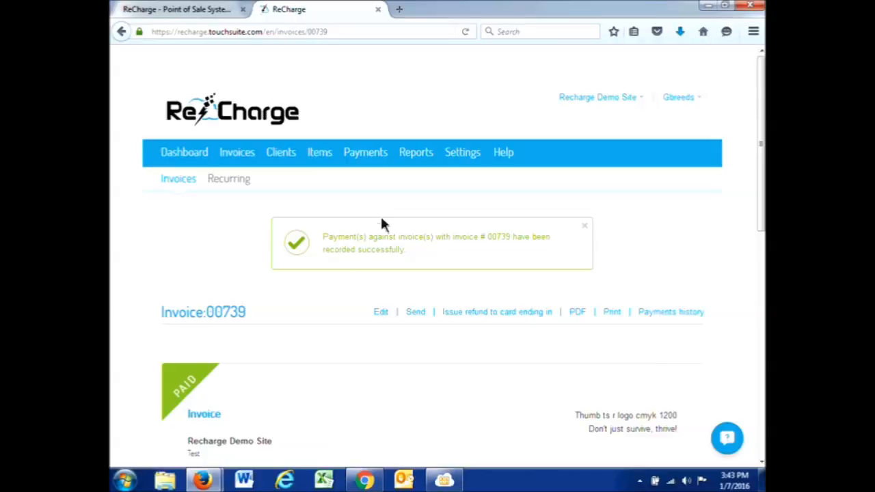
Switch to the invoice e-mail in Gmail in Chrome, open its invoice link and review the client's copy
left_click(364, 480)
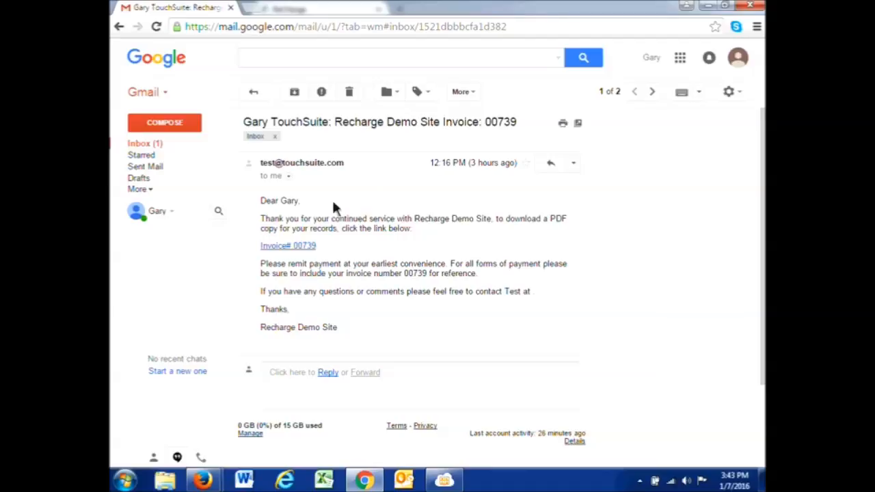
left_click(306, 247)
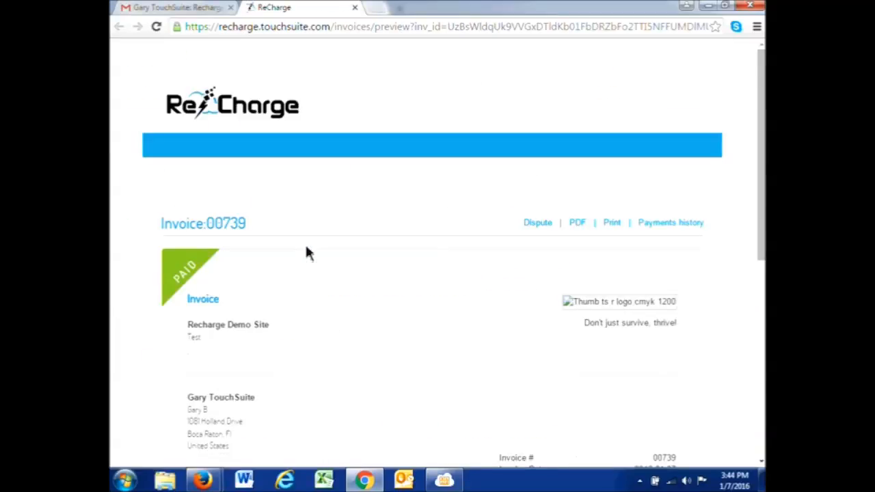
scroll(441, 284, "down", 3)
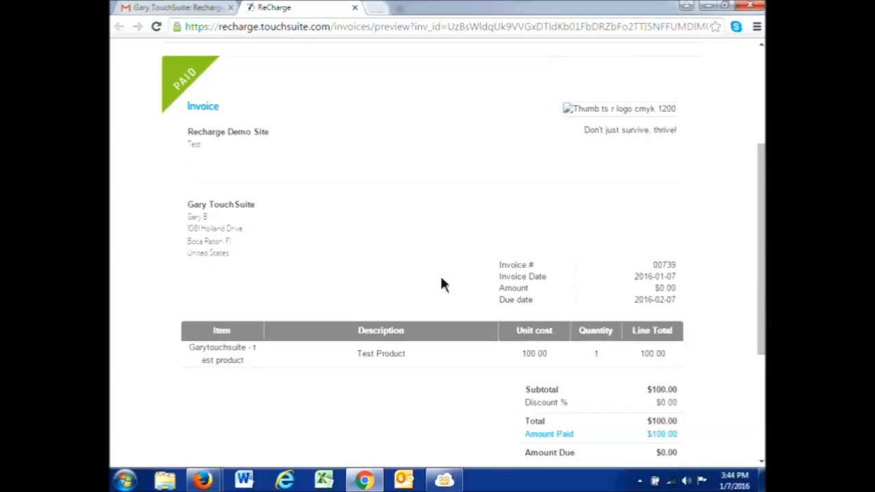
scroll(441, 280, "up", 3)
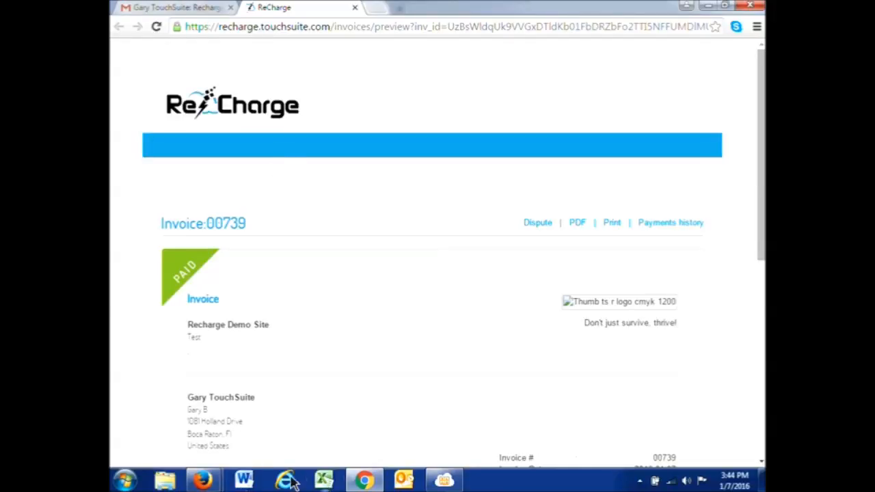
Return to ReCharge in Firefox, go back to the dashboard and open the payments listing to check the recorded payment
mouse_move(214, 484)
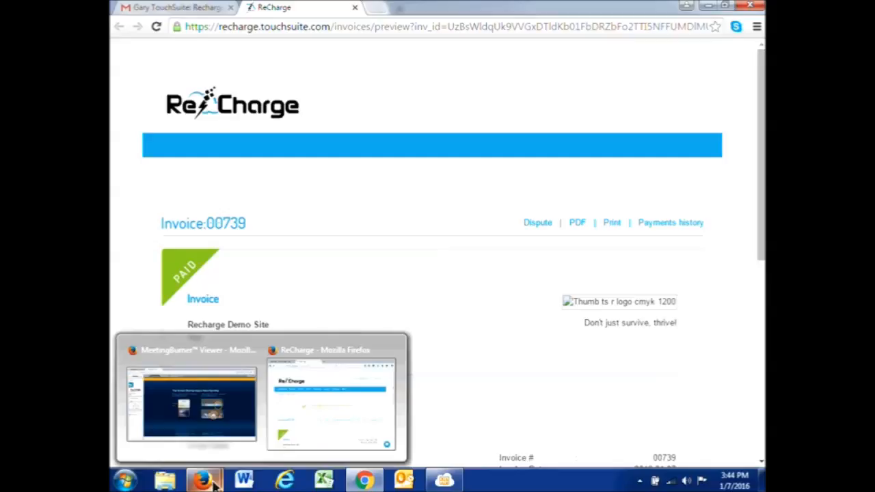
left_click(322, 417)
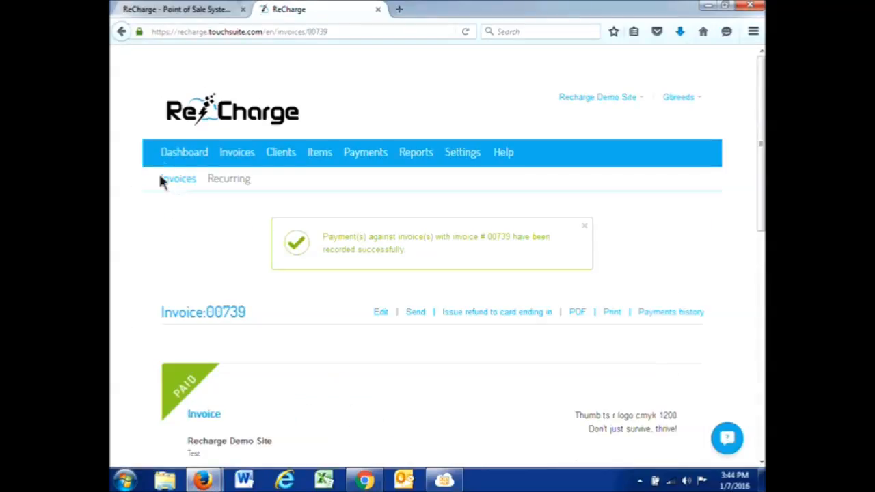
left_click(179, 153)
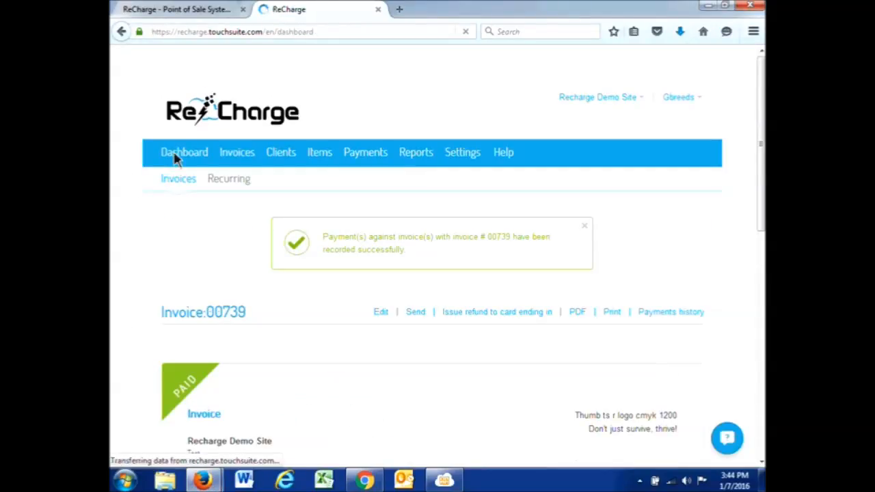
mouse_move(234, 157)
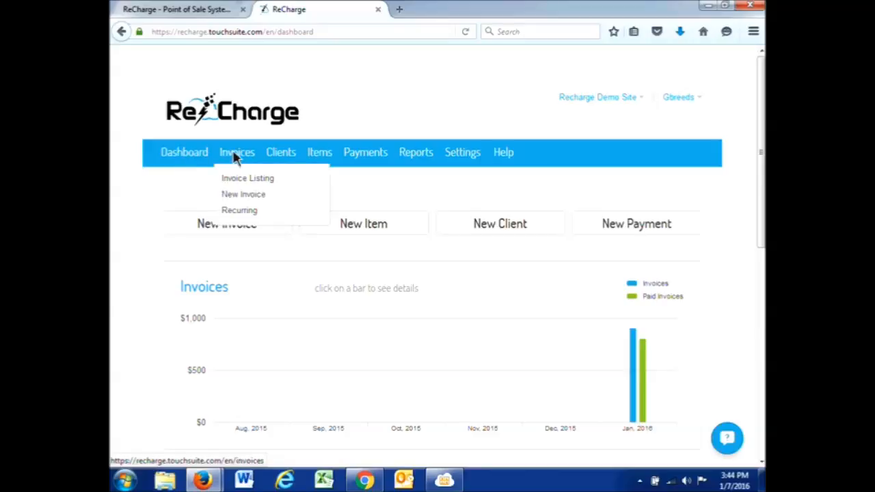
mouse_move(363, 157)
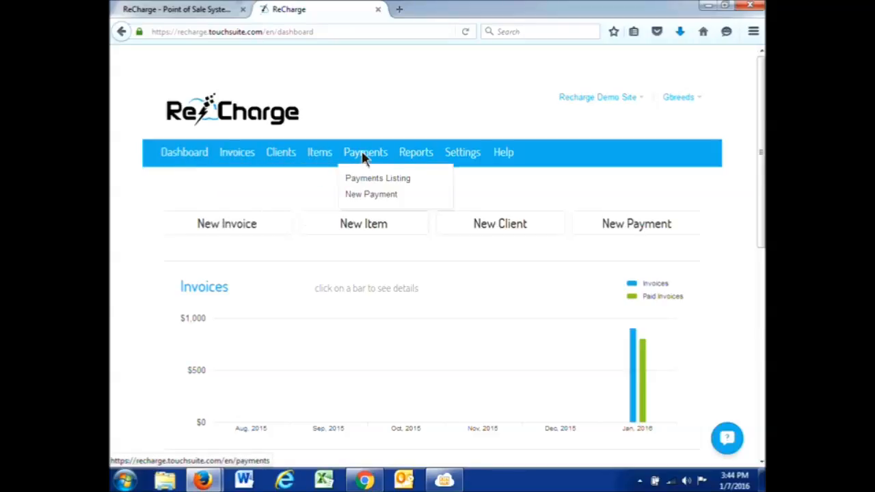
left_click(361, 181)
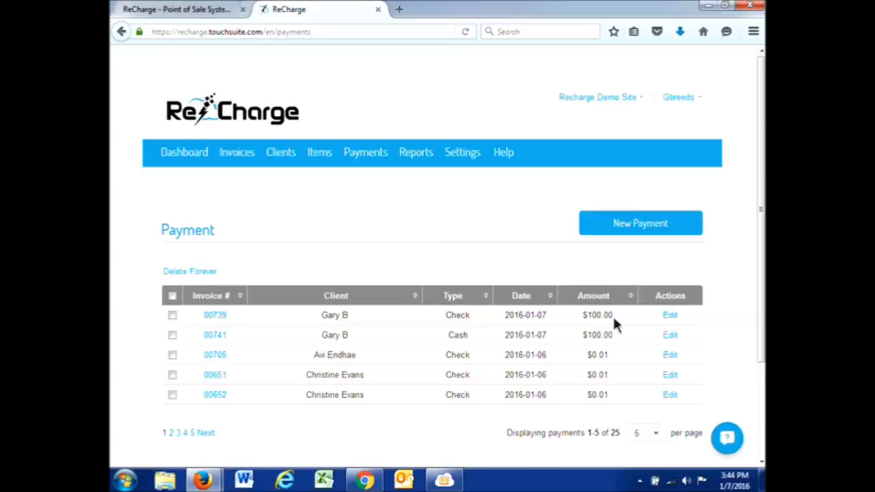
Open the Payments Collected report and review the payments per client down to the total
mouse_move(413, 157)
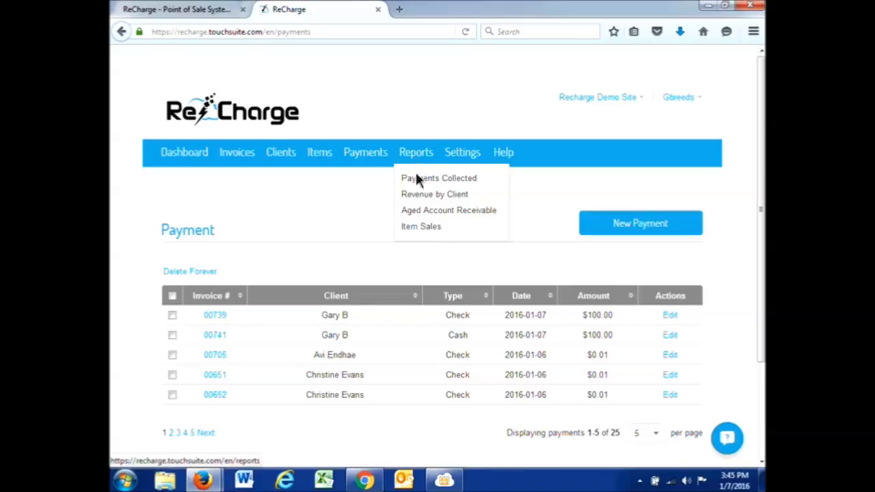
left_click(418, 180)
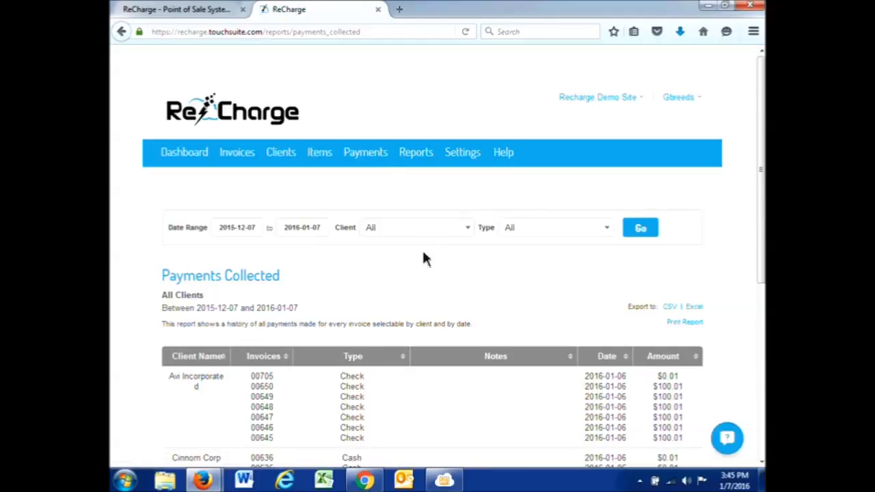
scroll(424, 256, "down", 4)
scroll(423, 259, "down", 4)
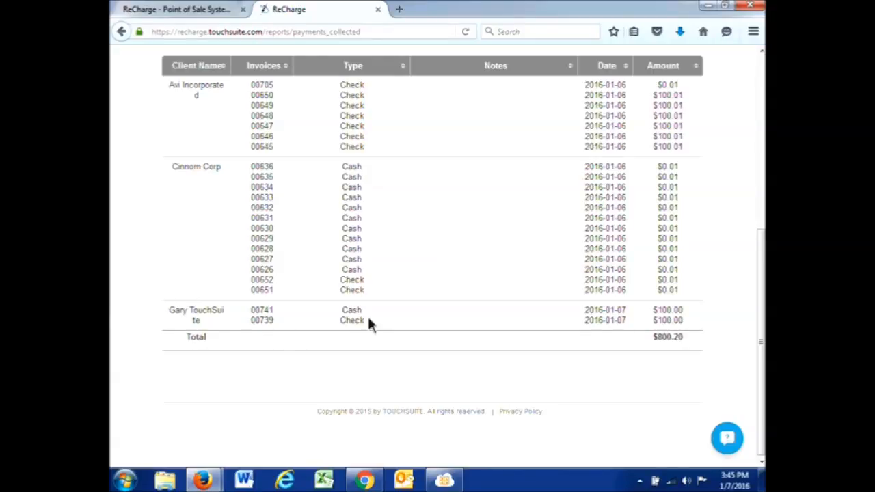
scroll(369, 319, "up", 8)
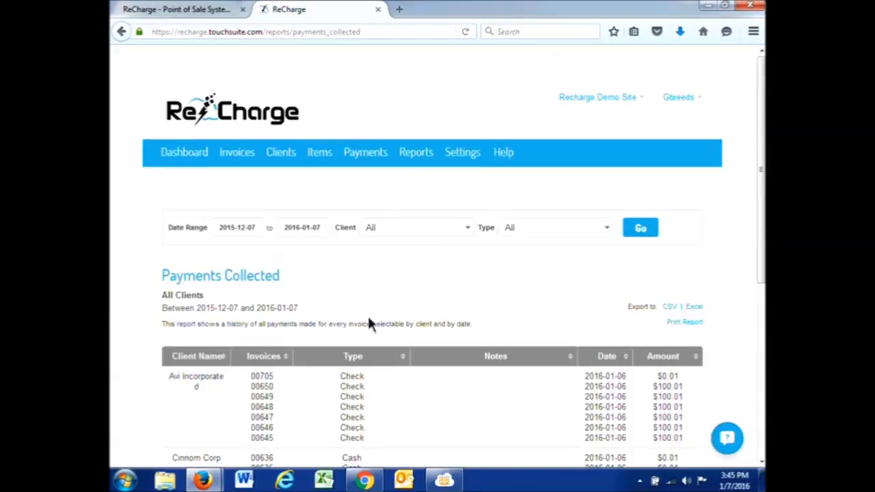
Return to the dashboard and review the invoice chart, income and outstanding figures, Aged AR and Recent Activity
left_click(169, 155)
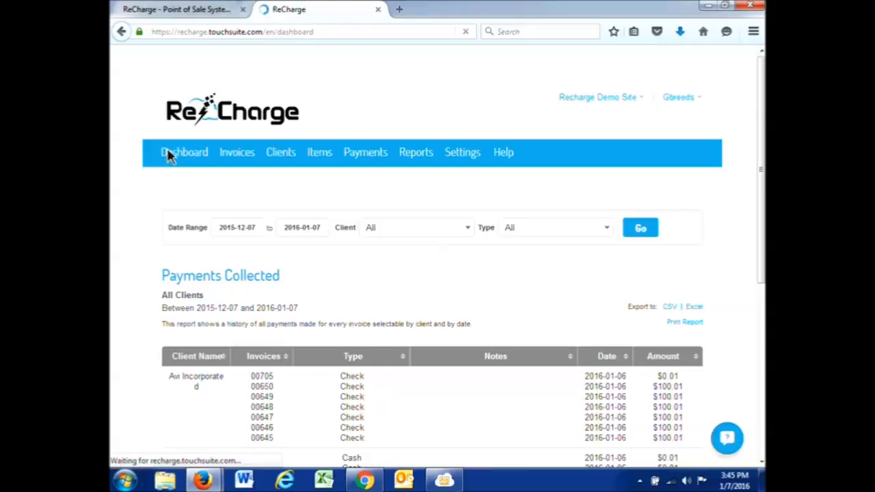
scroll(408, 255, "down", 5)
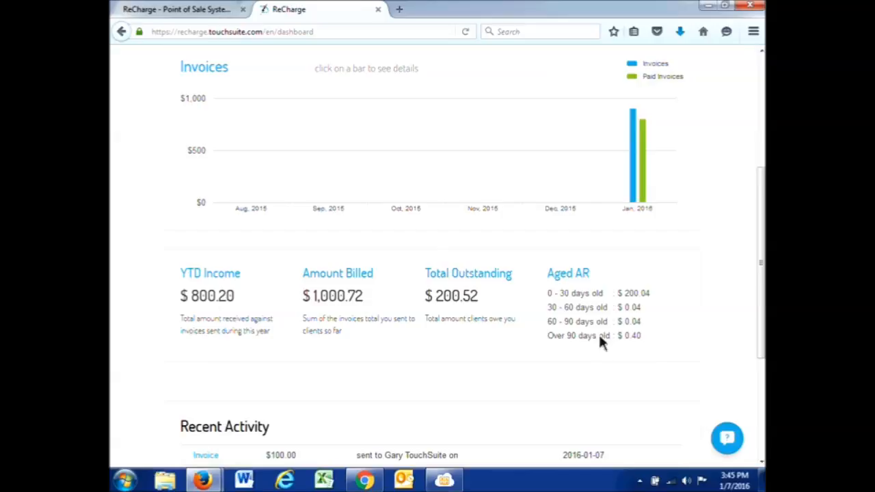
scroll(599, 339, "down", 3)
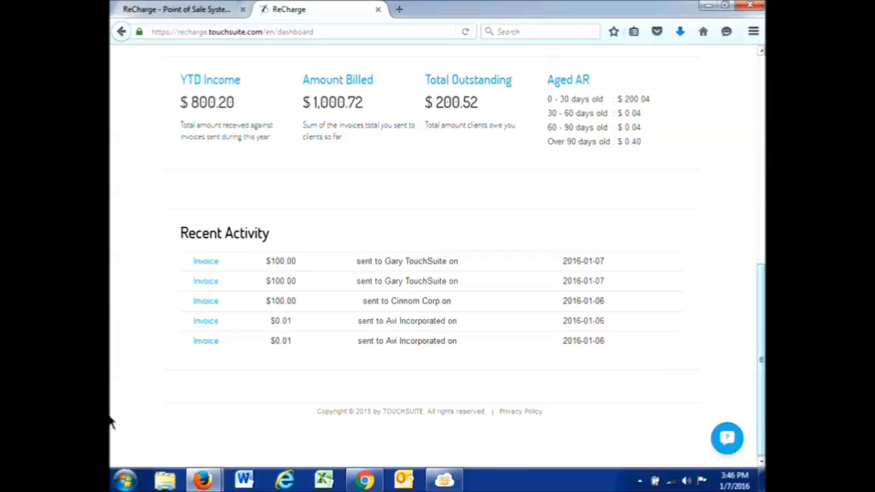
left_click_drag(759, 431, 745, 179)
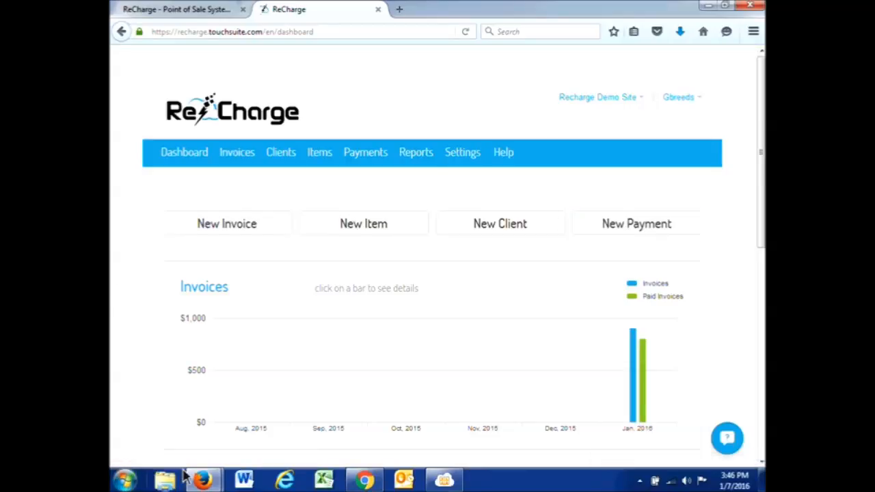
mouse_move(203, 482)
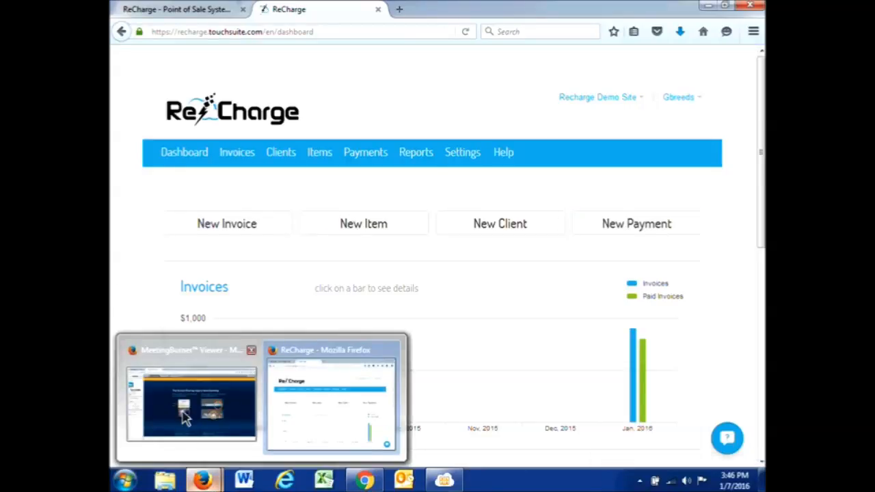